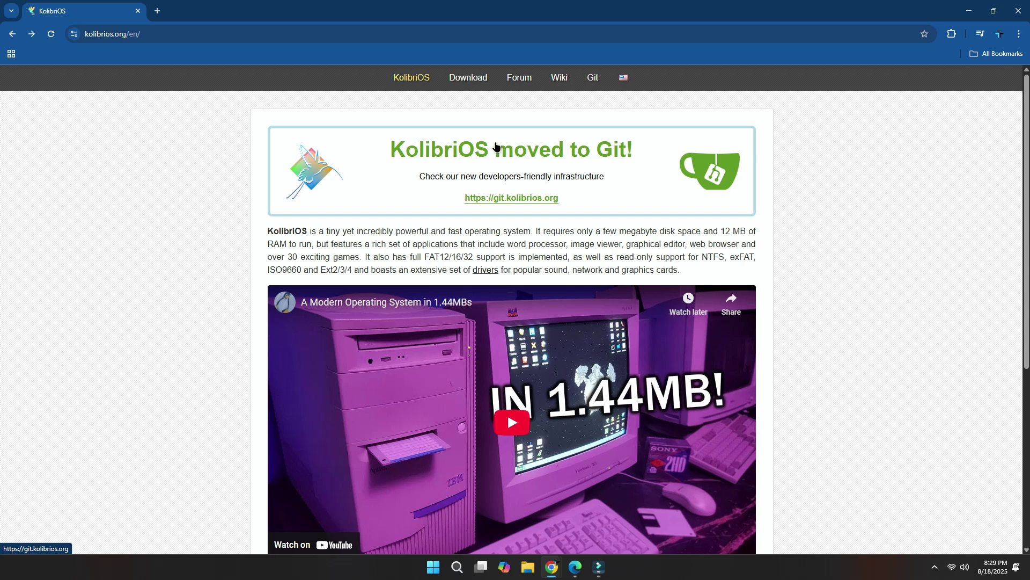
# - Download the English floppy disk image from the KolibriOS downloads page
pyautogui.click(466, 78)
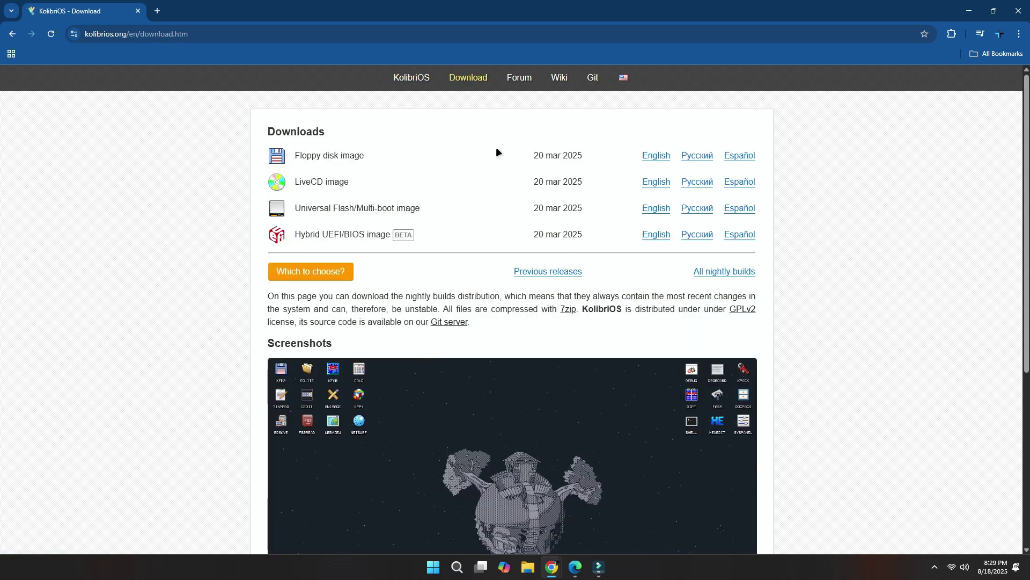
pyautogui.click(663, 157)
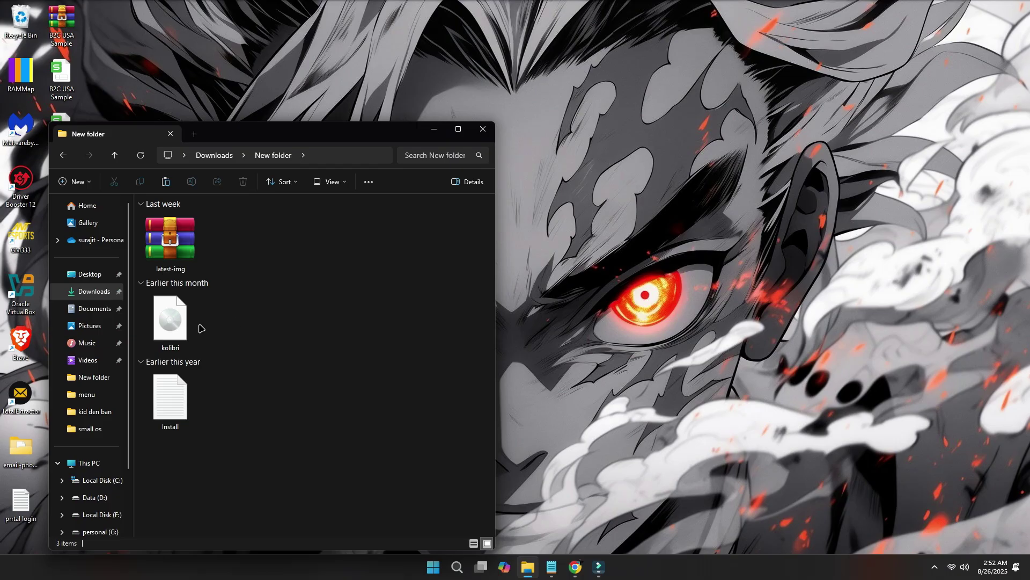
# - View the kolibri disk image's Properties to confirm its 1.40 MB size
pyautogui.click(177, 326)
pyautogui.rightClick(177, 327)
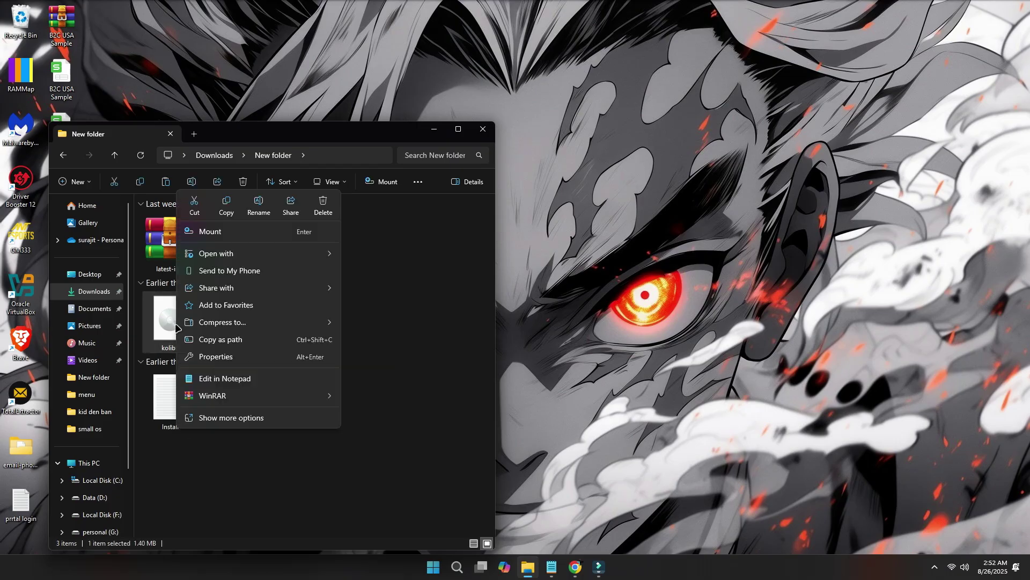
pyautogui.click(216, 357)
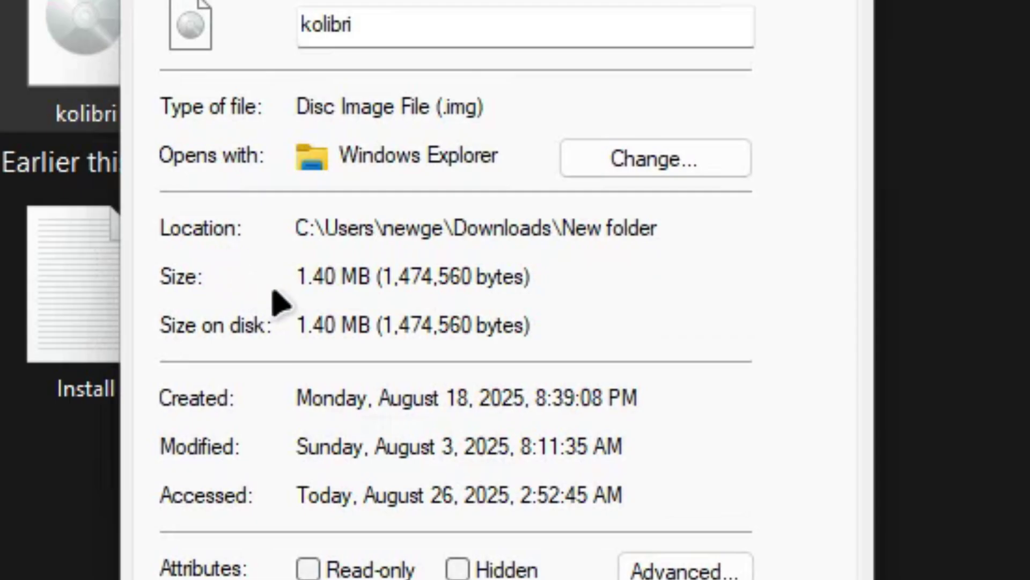
pyautogui.click(299, 295)
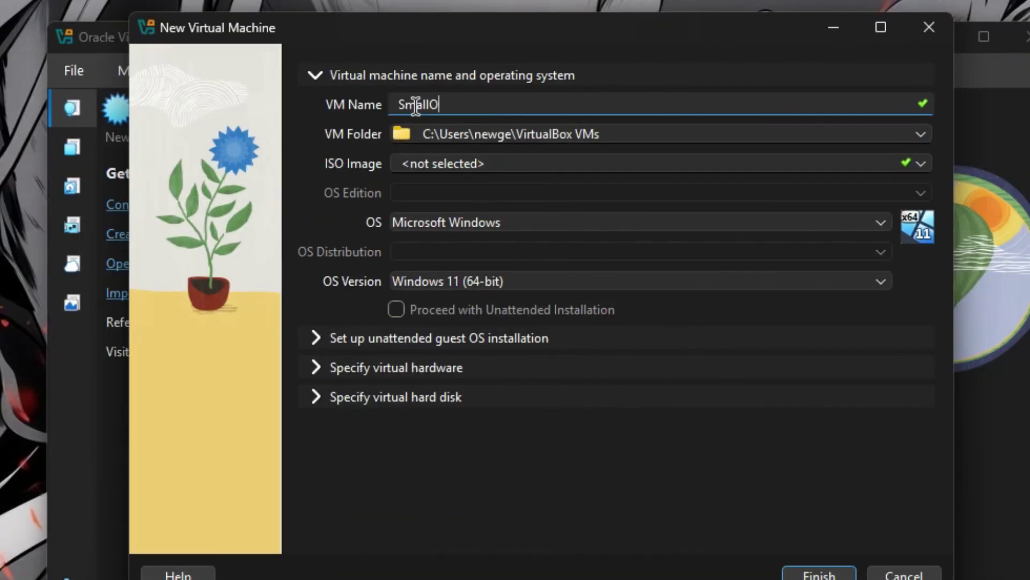
pyautogui.write('S')
# - Set the SmallOS machine's operating system type to Other
pyautogui.click(515, 223)
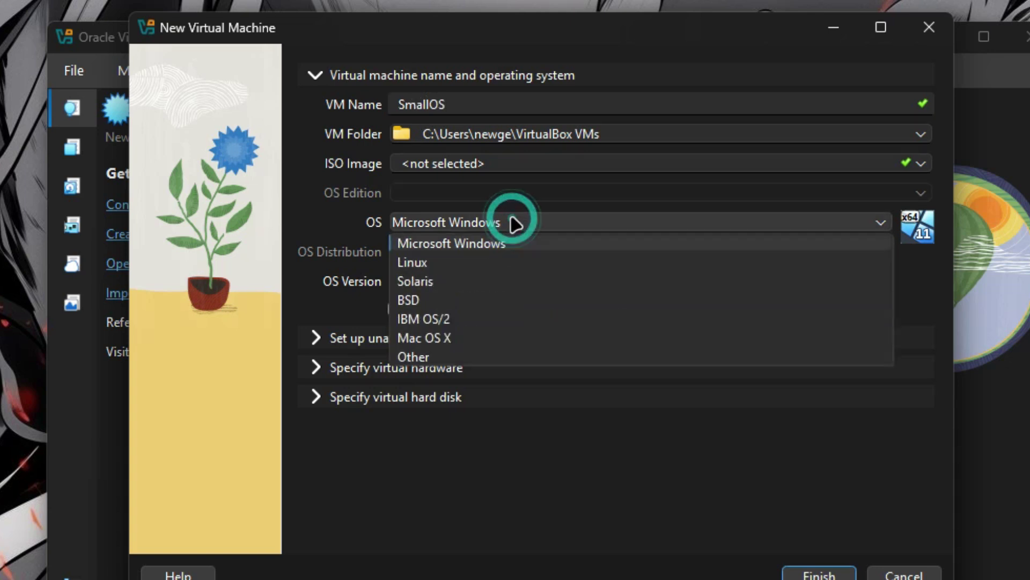
pyautogui.click(448, 354)
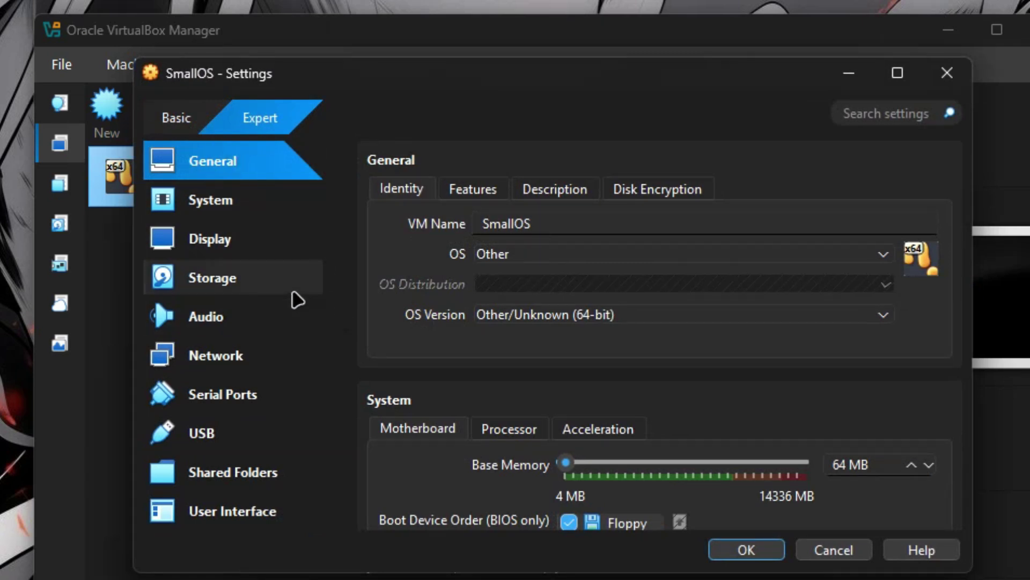
# - Disable optical boot for SmallOS and begin adding a floppy storage controller
pyautogui.click(250, 200)
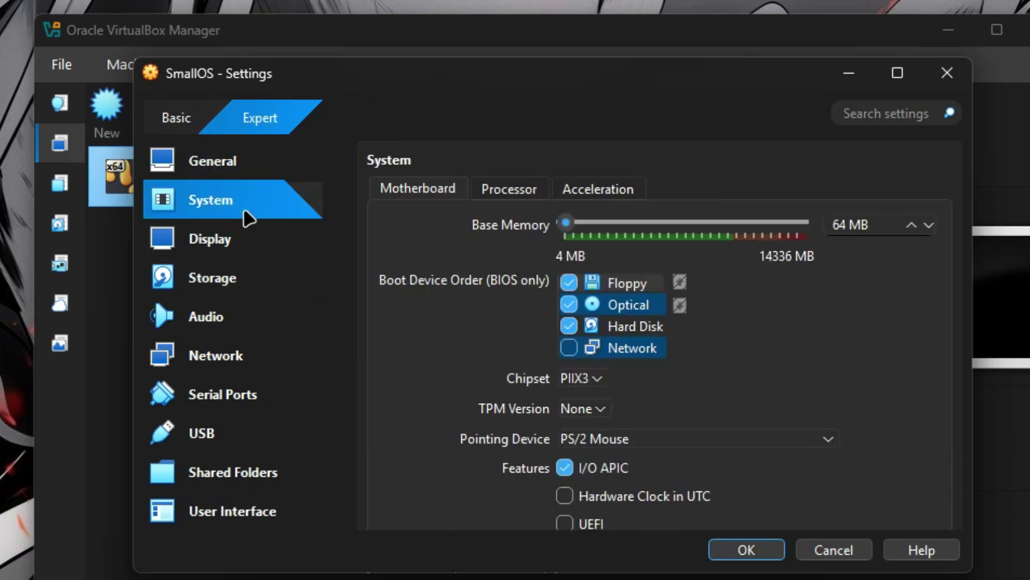
pyautogui.click(568, 304)
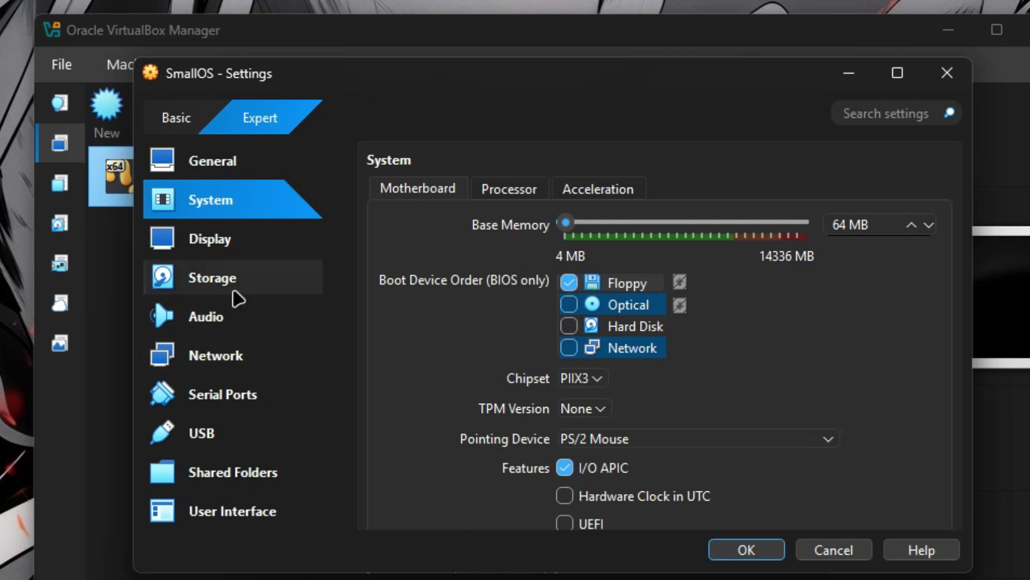
pyautogui.click(233, 283)
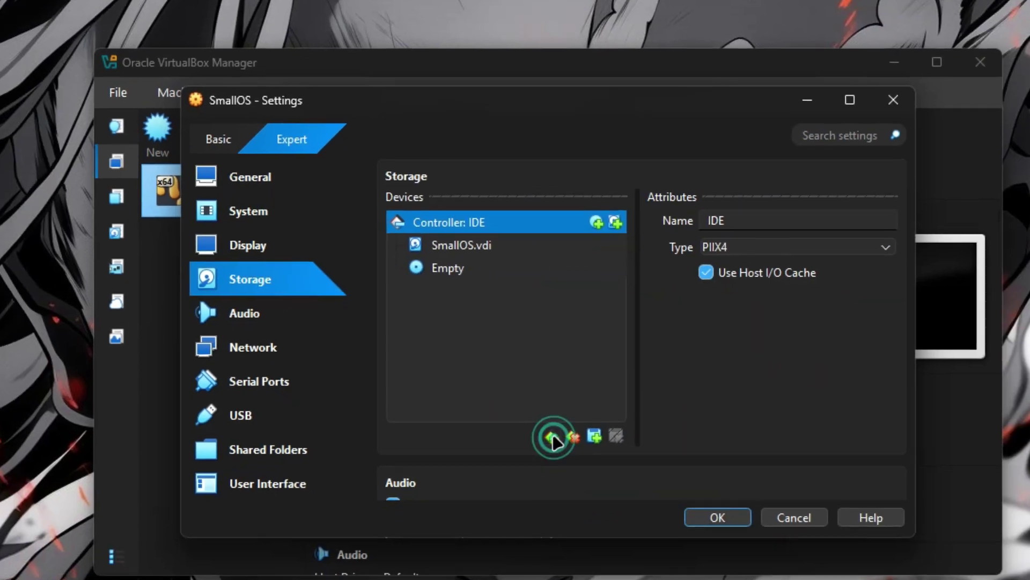
pyautogui.click(557, 459)
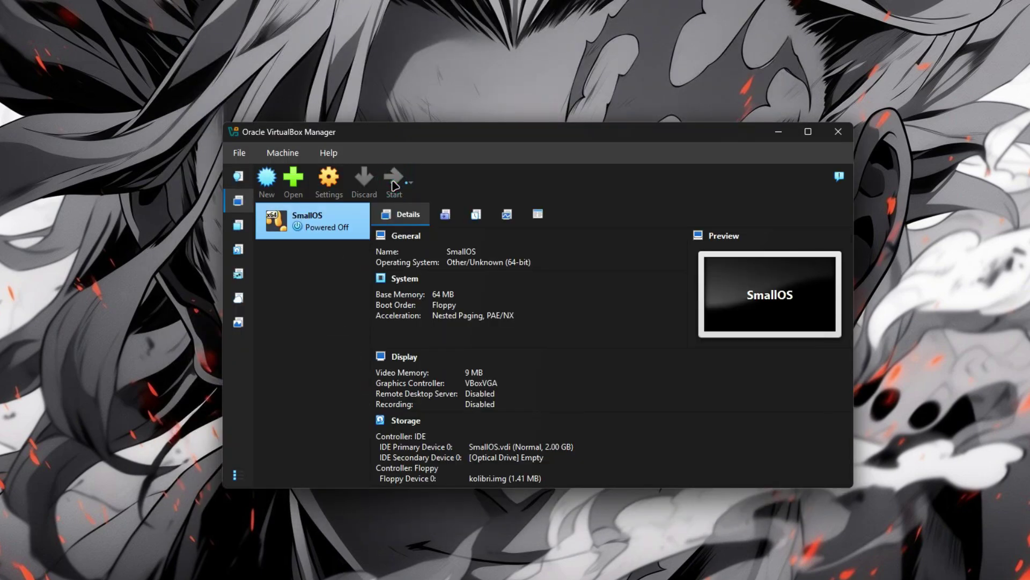
# - Start SmallOS, let KolibriOS boot, and open the taskbar Menu
pyautogui.click(394, 179)
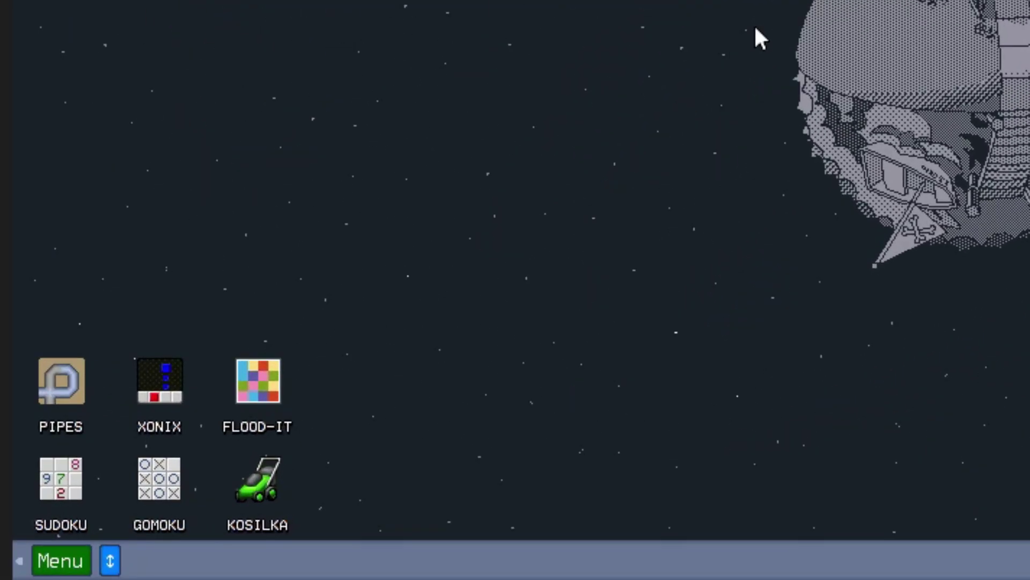
pyautogui.click(158, 561)
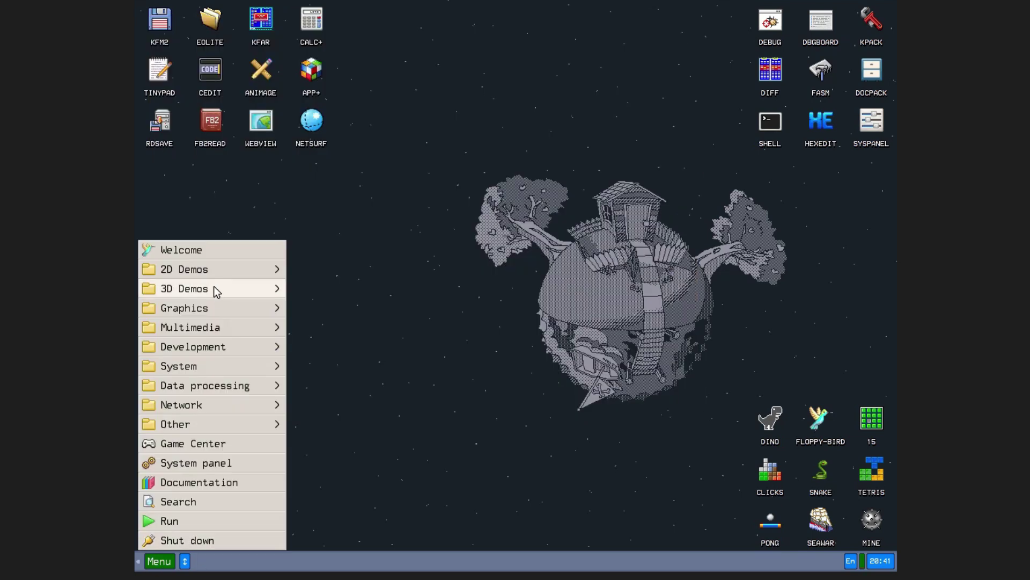
# - Launch the Animage editor and draw a freehand stroke on its canvas
pyautogui.click(158, 561)
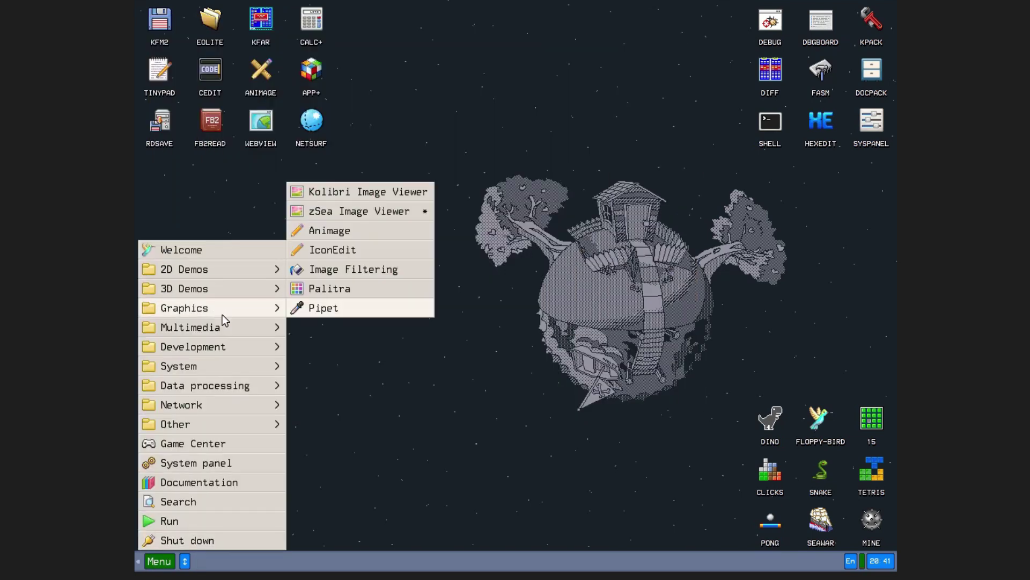
pyautogui.moveTo(185, 307)
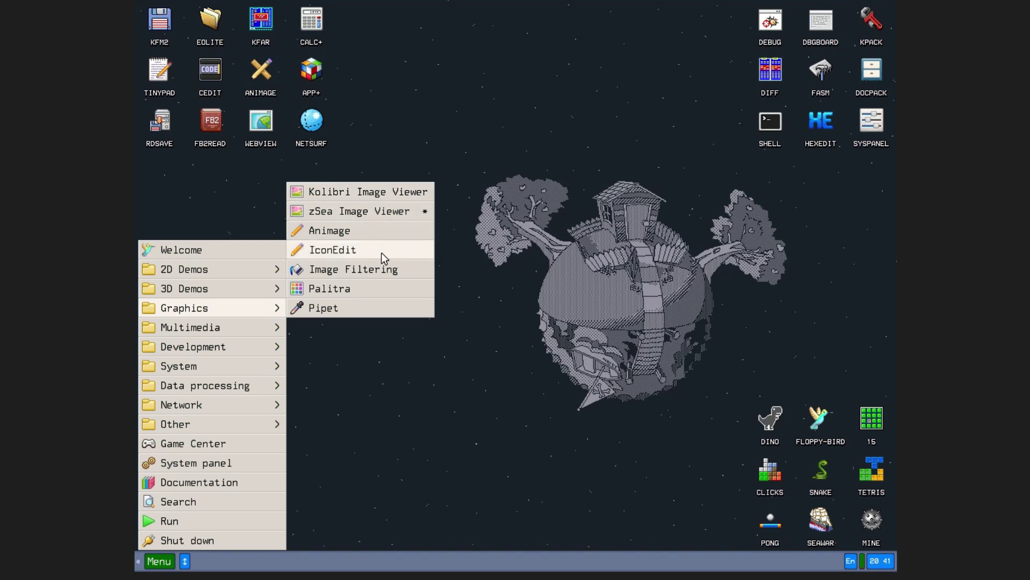
pyautogui.click(387, 231)
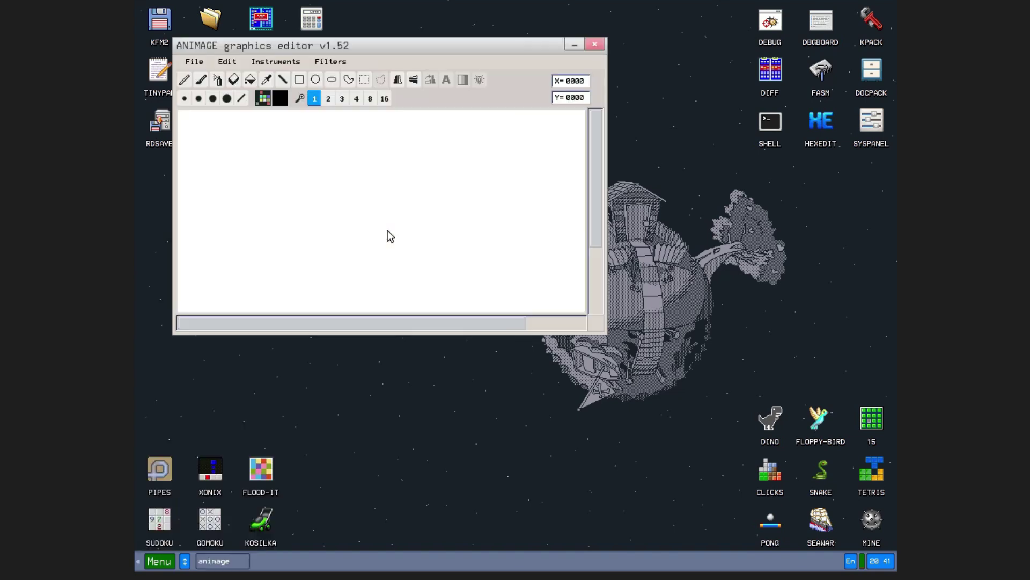
pyautogui.moveTo(326, 201); pyautogui.dragTo(339, 281)
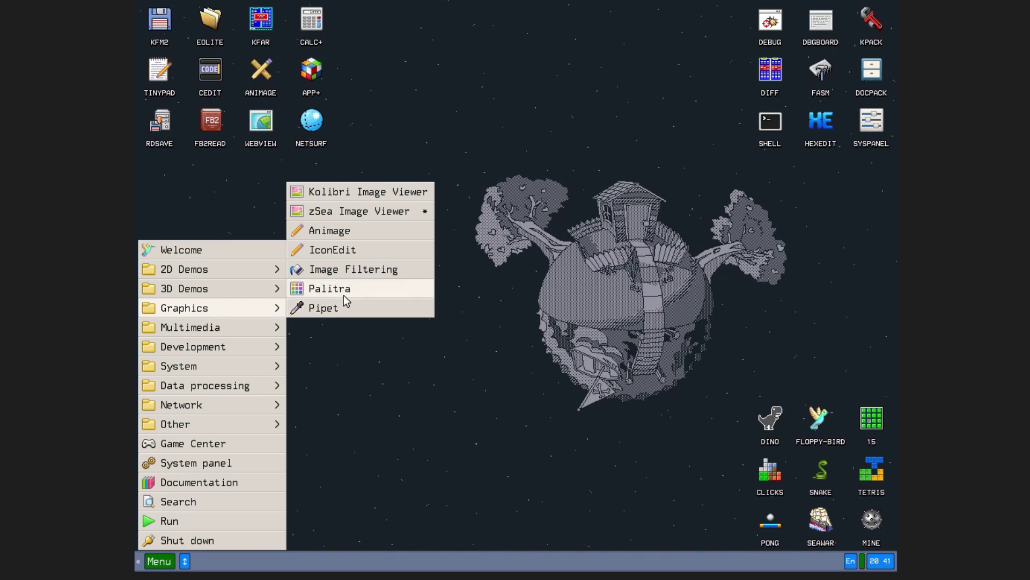
# - Load the HOME image into Image Filtering and apply filters to preview them
pyautogui.click(362, 271)
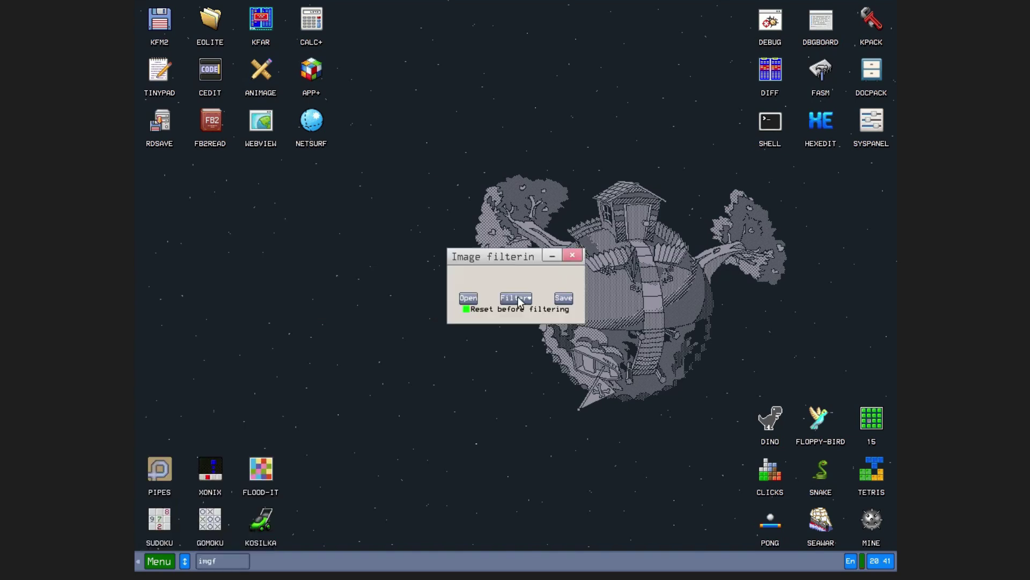
pyautogui.click(468, 300)
pyautogui.doubleClick(410, 345)
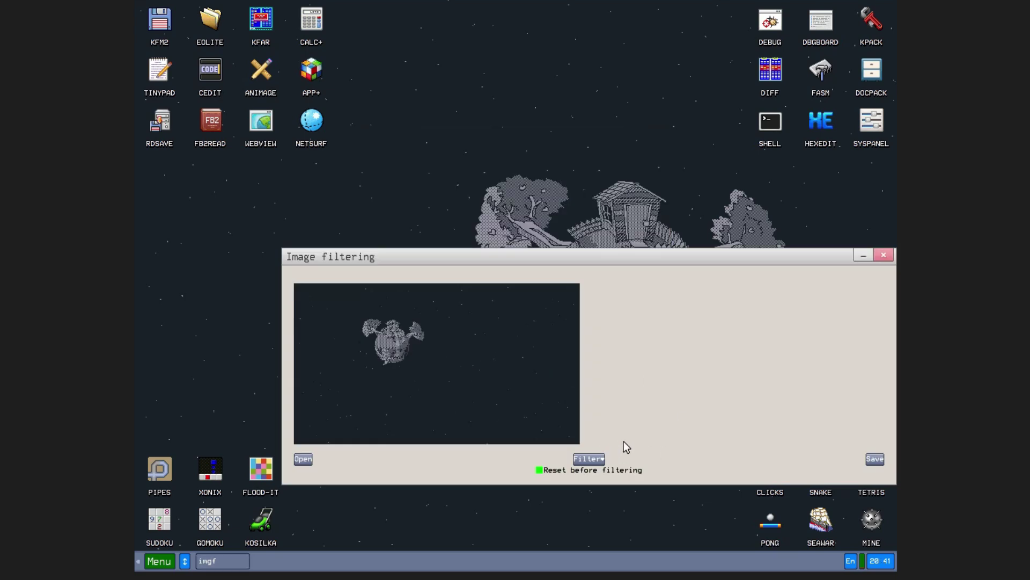
pyautogui.click(589, 458)
pyautogui.click(589, 409)
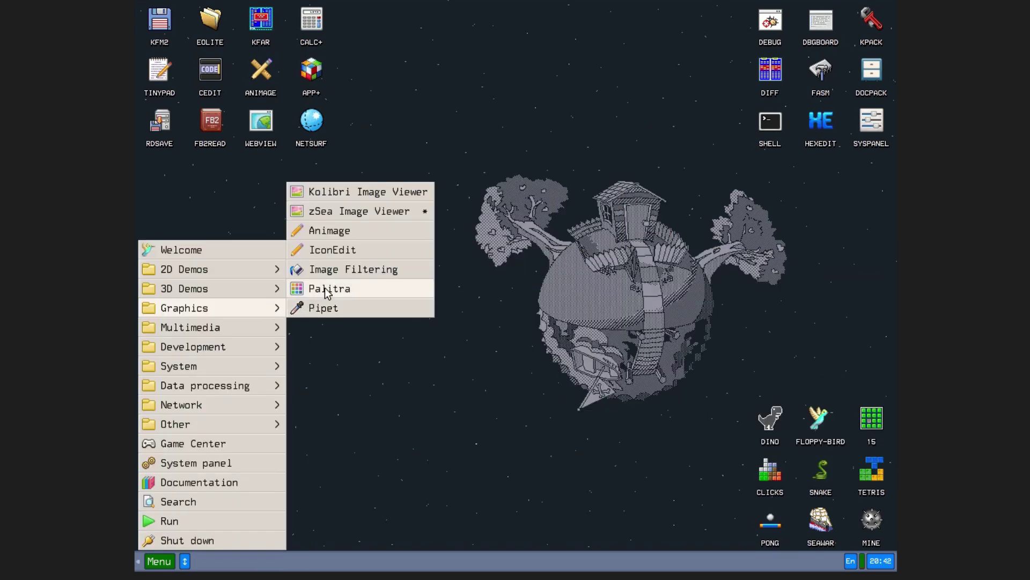
# - Open and close Palitra, then launch the Pipet colour picker
pyautogui.click(327, 289)
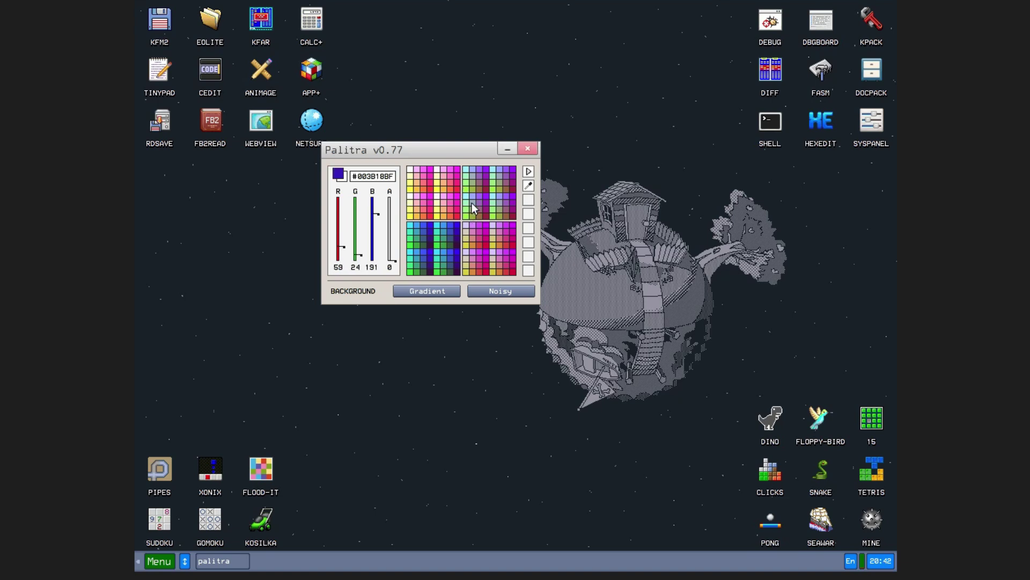
pyautogui.click(527, 152)
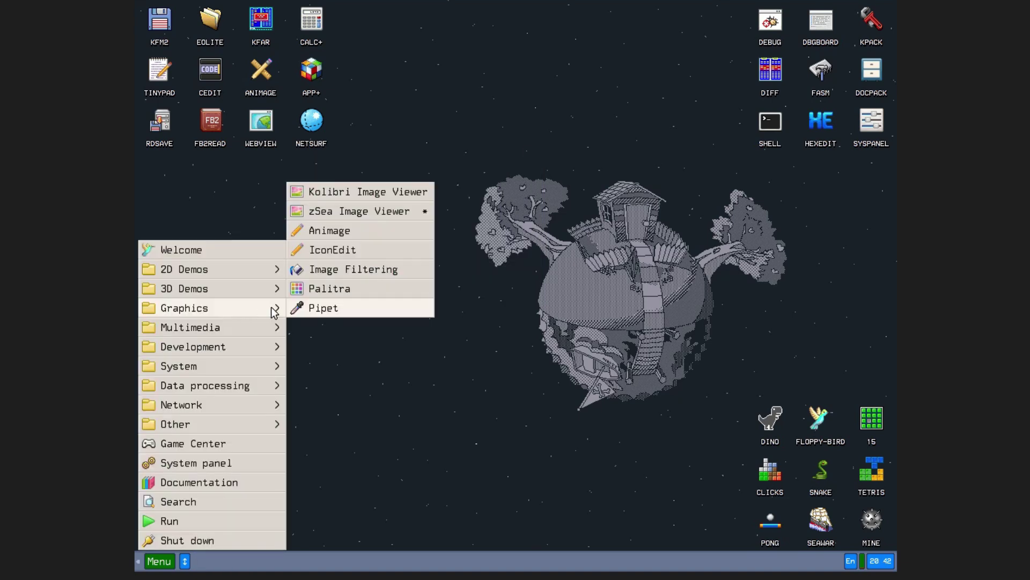
pyautogui.click(359, 311)
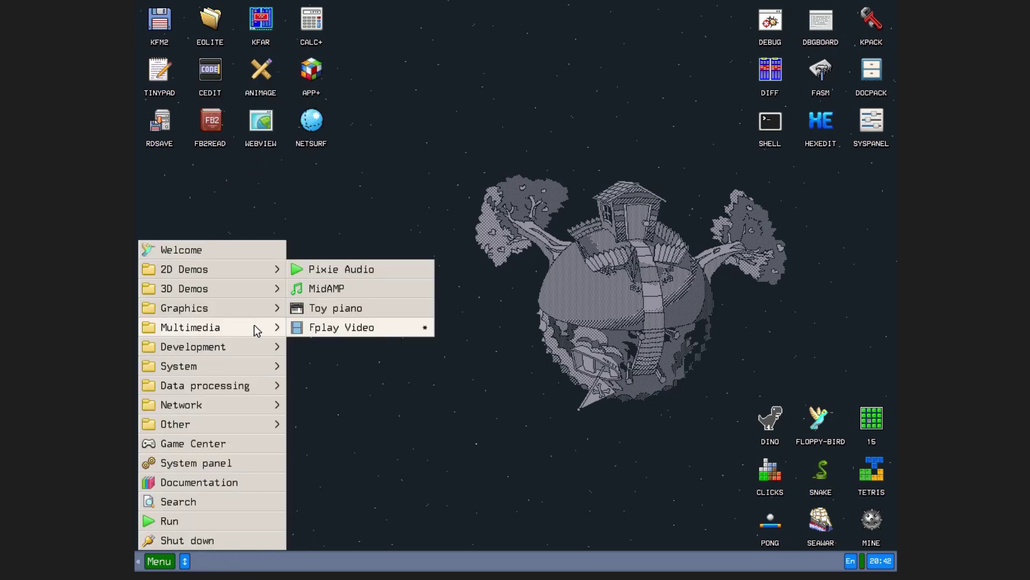
# - Open and close Pixie, then start MidAMP and dismiss its file open dialog
pyautogui.click(347, 268)
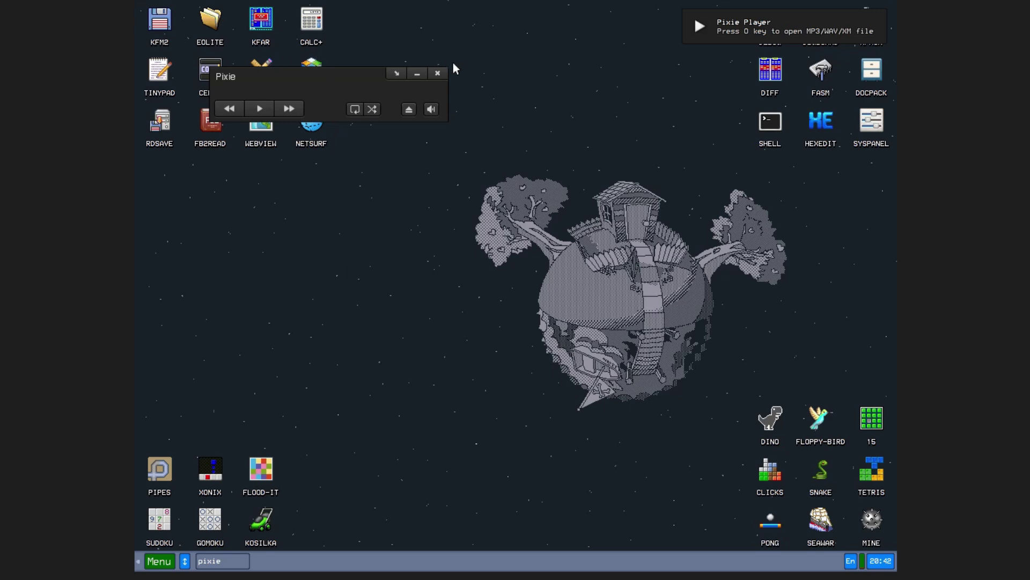
pyautogui.click(437, 70)
pyautogui.click(158, 561)
pyautogui.click(331, 287)
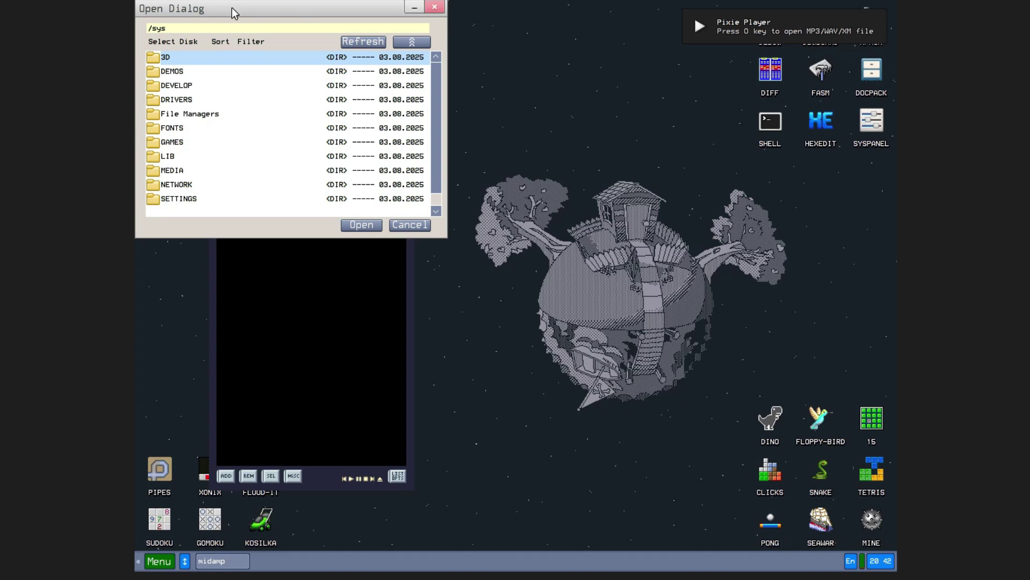
pyautogui.click(435, 9)
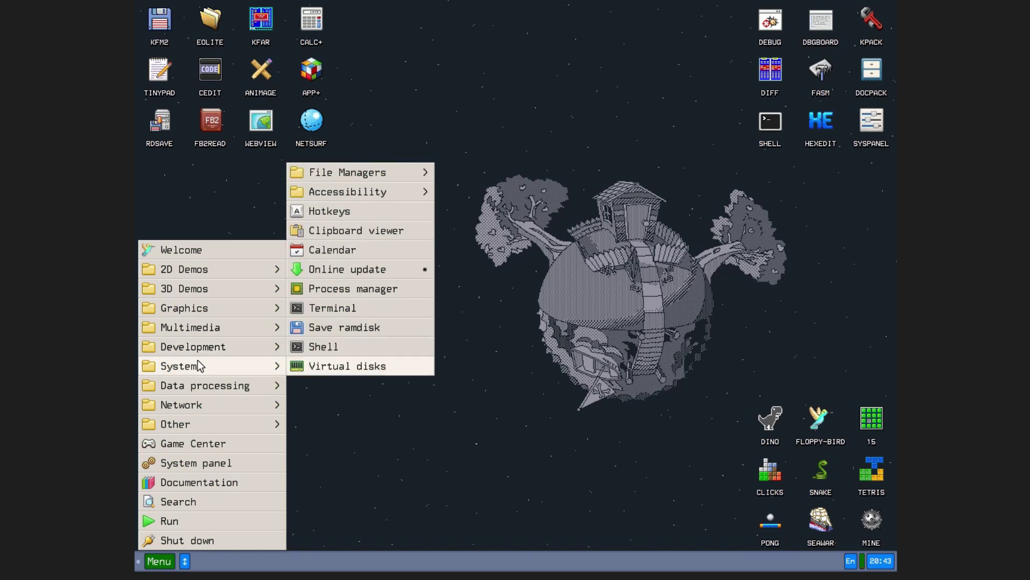
pyautogui.moveTo(211, 365)
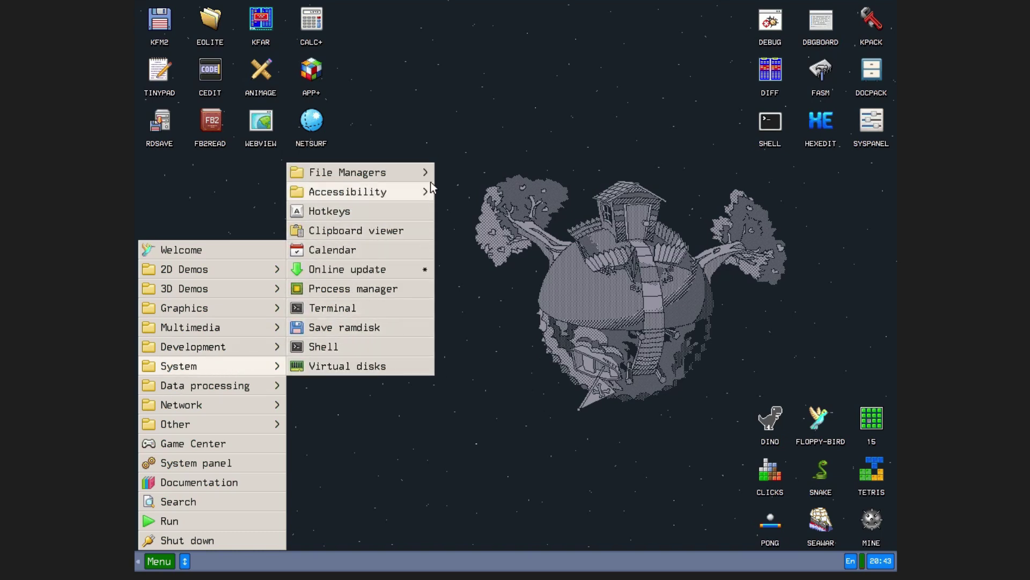
# - Browse the File Managers and Accessibility submenus, then launch Process manager
pyautogui.click(401, 178)
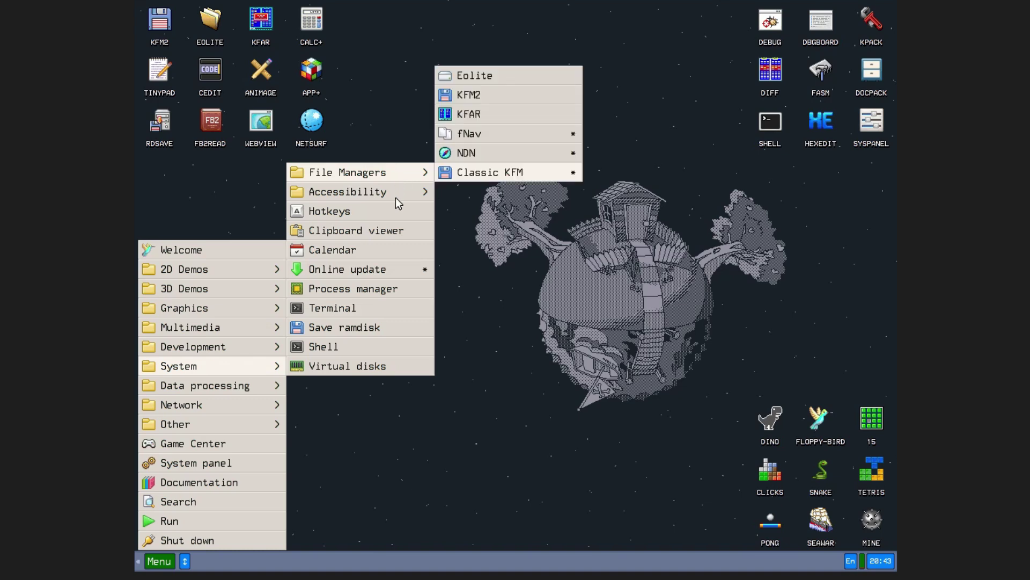
pyautogui.click(395, 197)
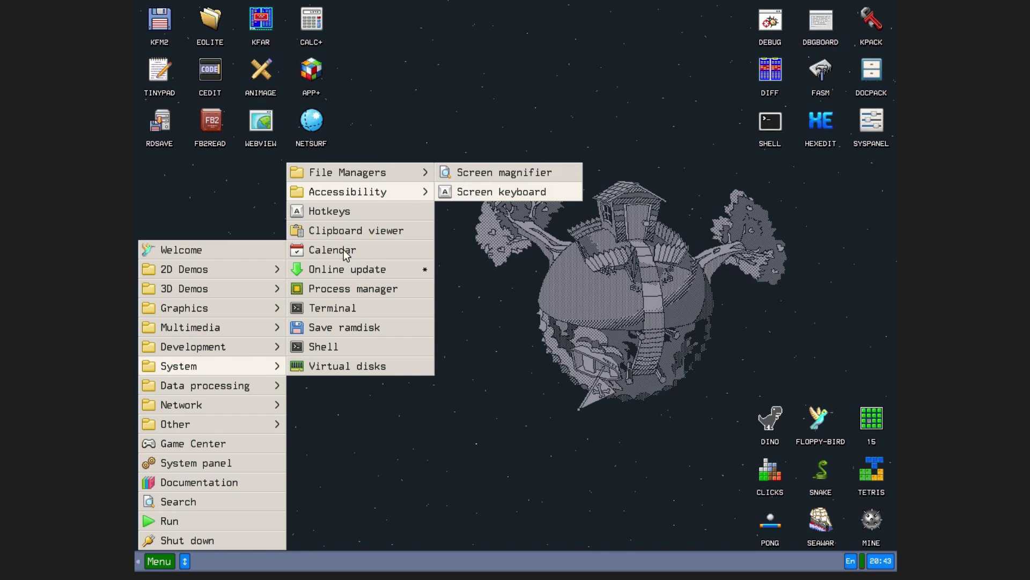
pyautogui.click(336, 288)
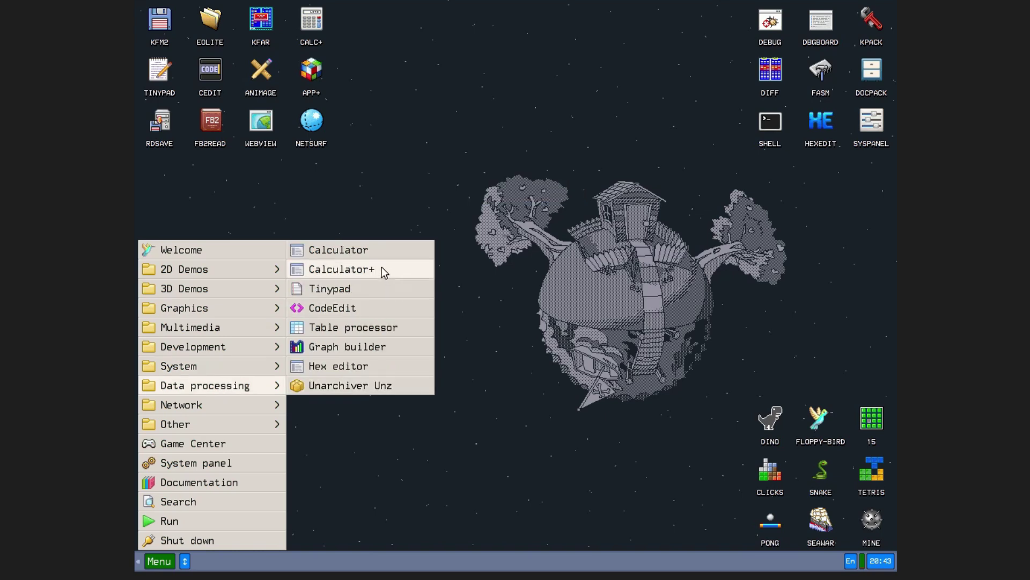
# - View CEdit's syntax language choices, close CEdit, then launch the Table spreadsheet
pyautogui.click(351, 307)
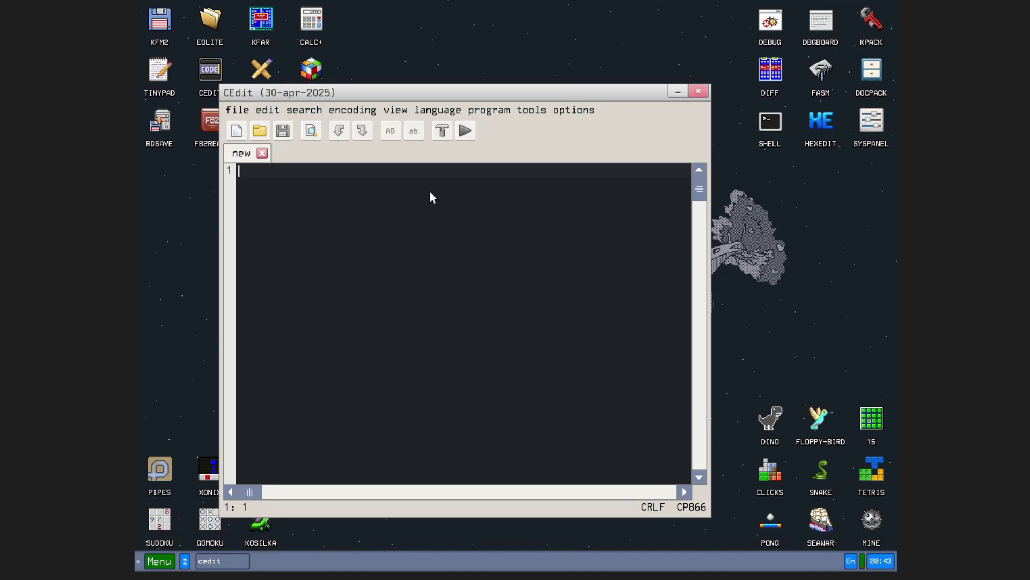
pyautogui.click(439, 110)
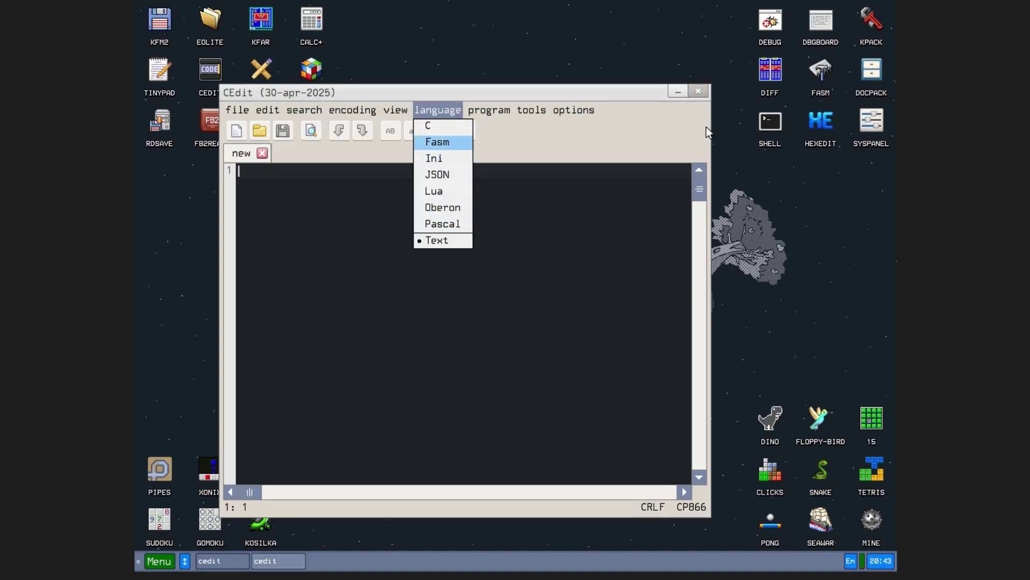
pyautogui.click(697, 92)
pyautogui.click(698, 92)
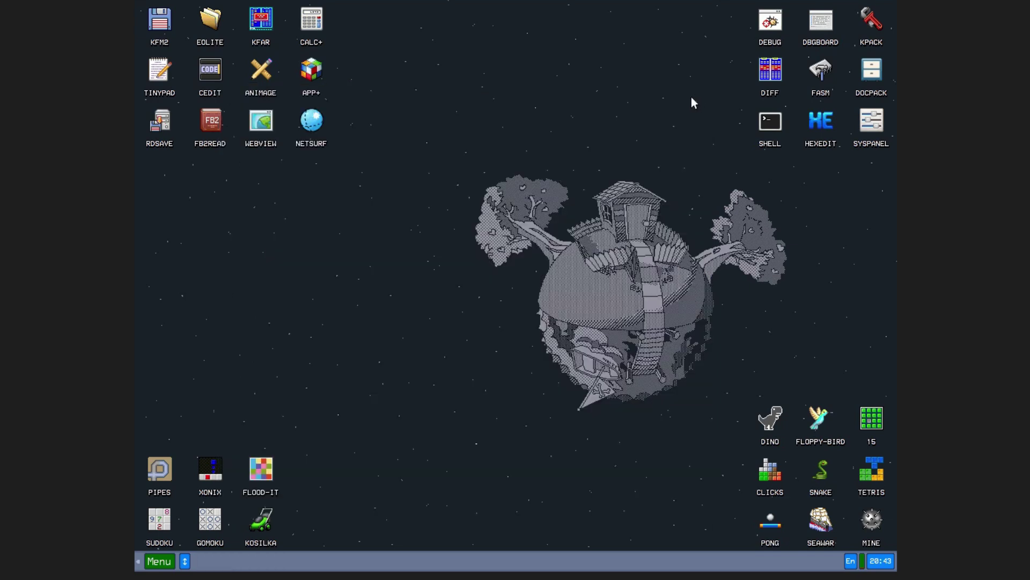
pyautogui.press('super')
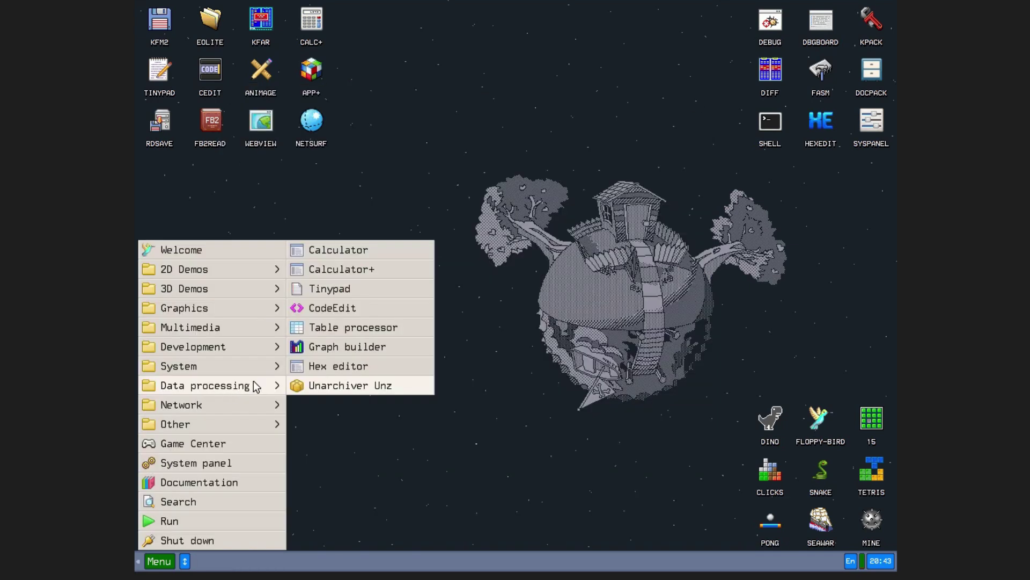
pyautogui.click(349, 328)
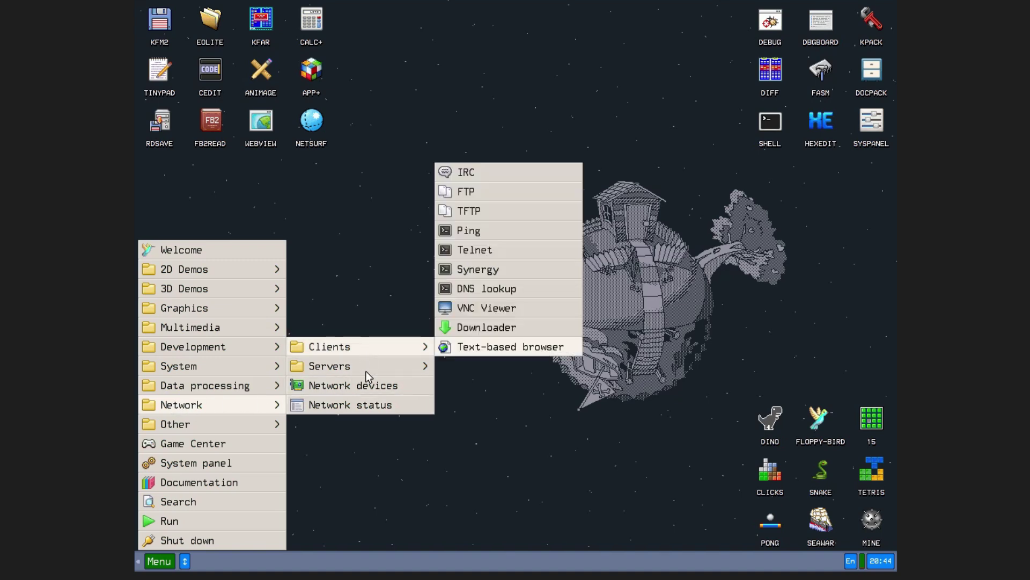
pyautogui.moveTo(176, 423)
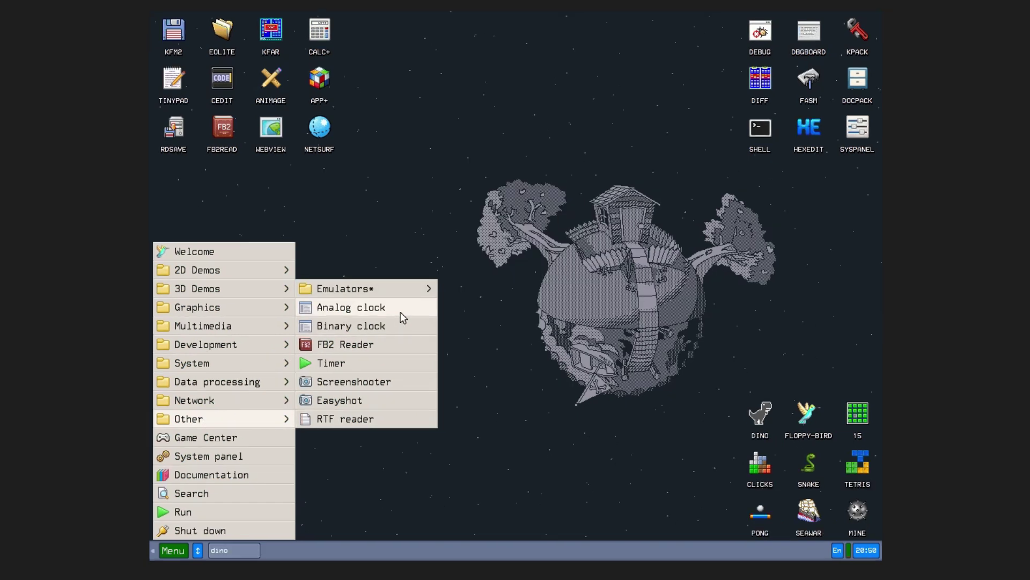
# - Launch Binary clock, Game Center and Documentation, then show the Shutdown computer dialog
pyautogui.click(377, 325)
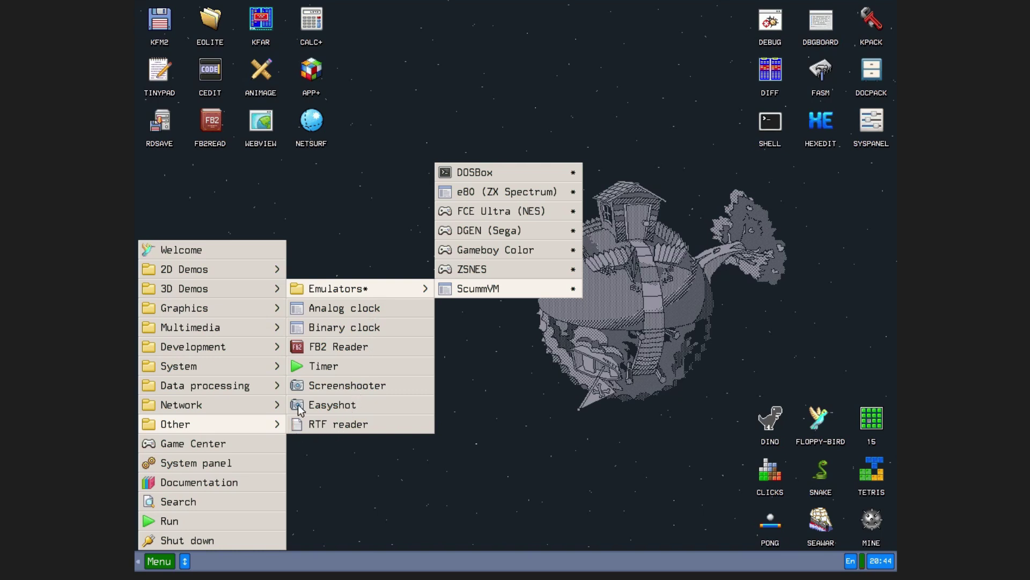
pyautogui.click(188, 446)
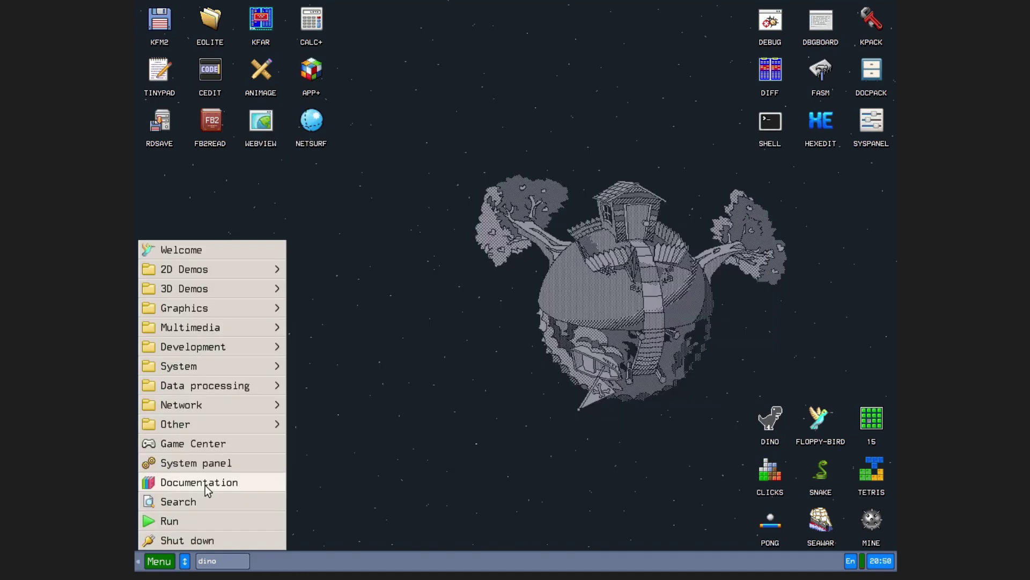
pyautogui.click(205, 485)
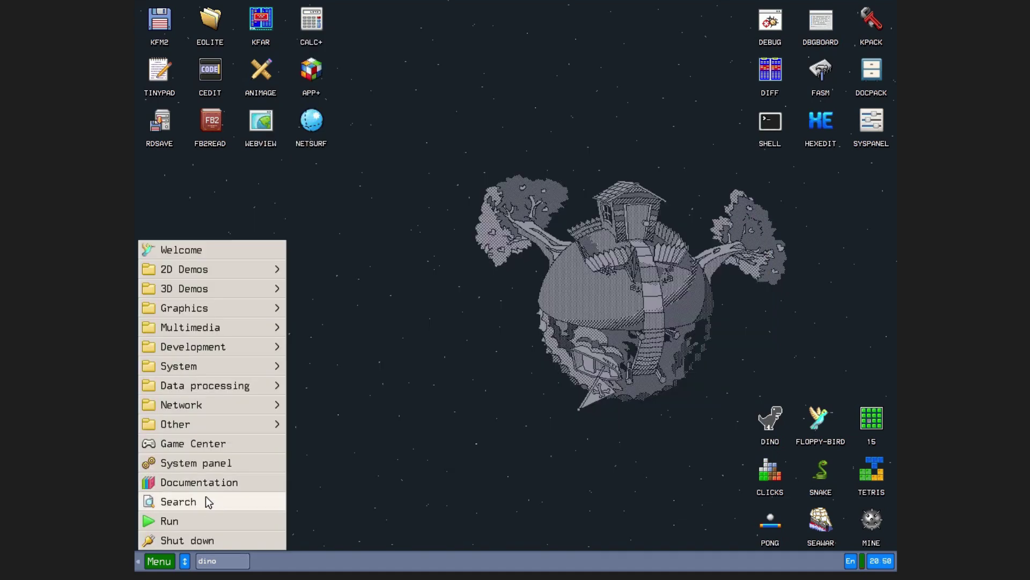
pyautogui.click(191, 541)
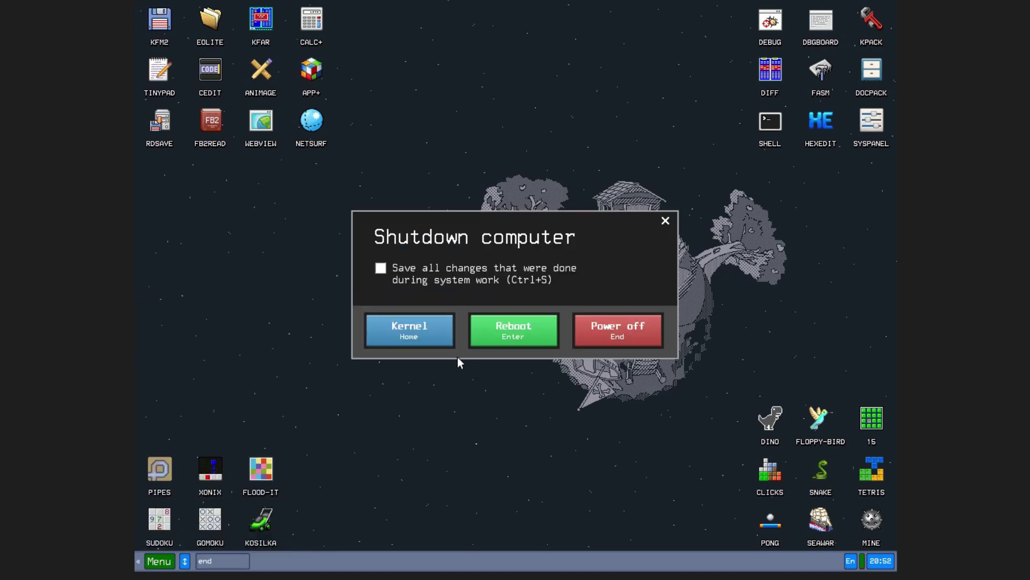